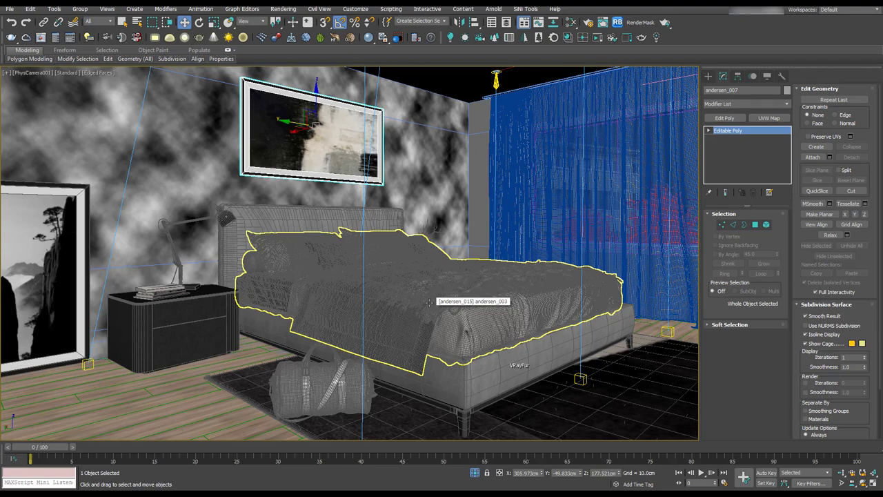
# - Show the Top viewport in wireframe
pyautogui.press('t')
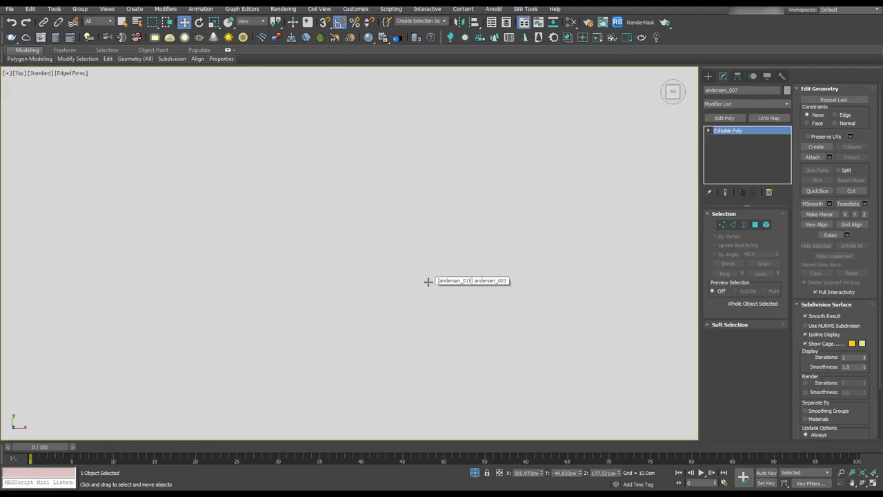
pyautogui.press('F3')
pyautogui.scroll(-10, 428, 281)
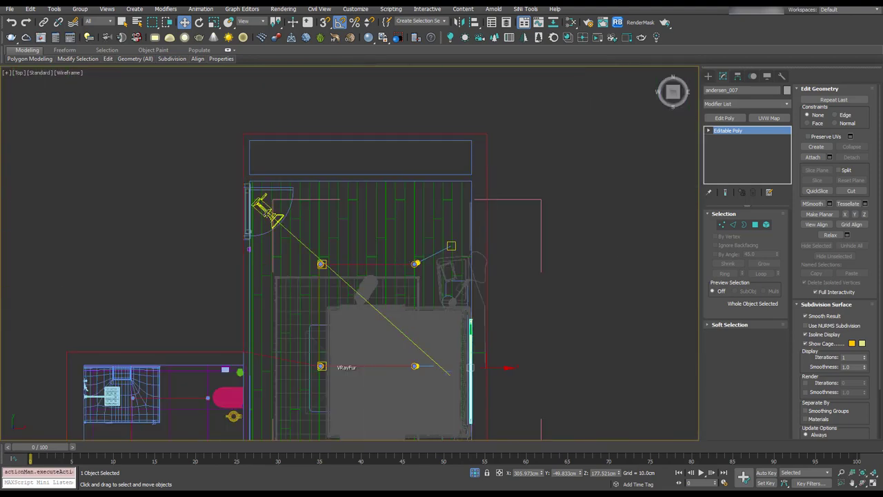
# - Clone the physical camera lower in the plan as a copy named Detail Shot
pyautogui.click(267, 213)
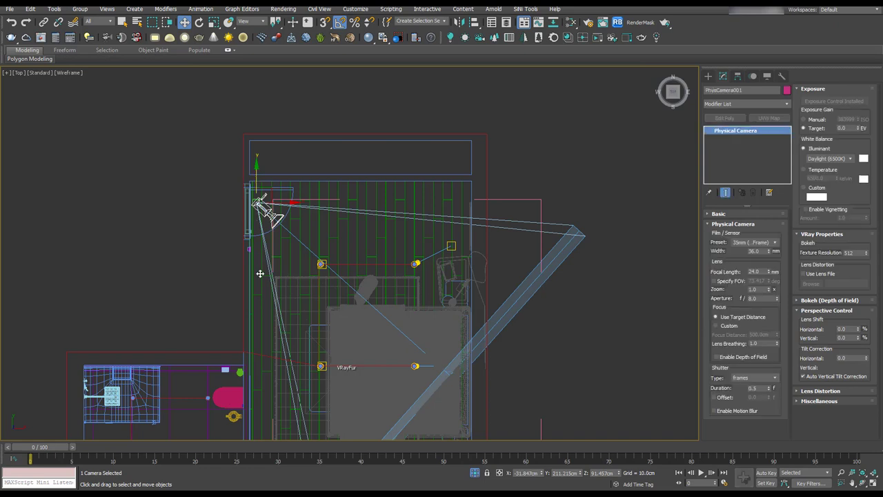
pyautogui.keyDown('shift'); pyautogui.moveTo(259, 178); pyautogui.dragTo(259, 345); pyautogui.keyUp('shift')
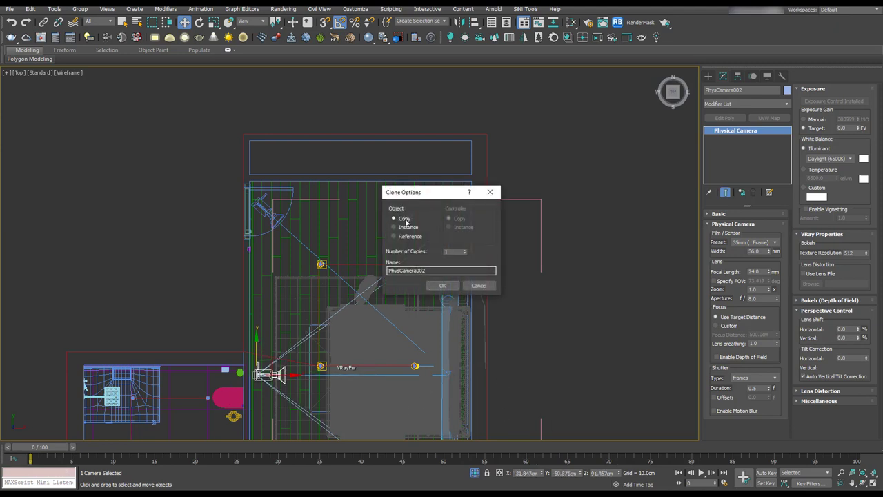
pyautogui.doubleClick(440, 270)
pyautogui.write('Del')
pyautogui.click(436, 286)
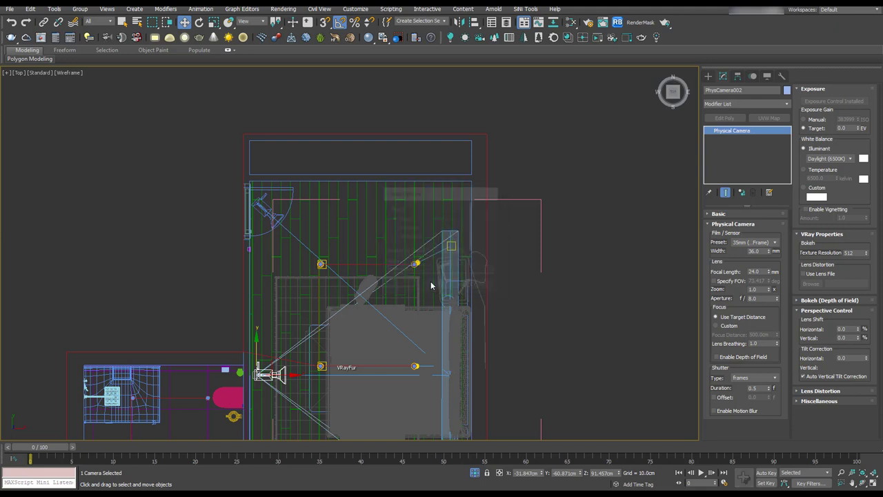
# - Select the Detail Shot camera's target through the viewport context menu
pyautogui.click(271, 363)
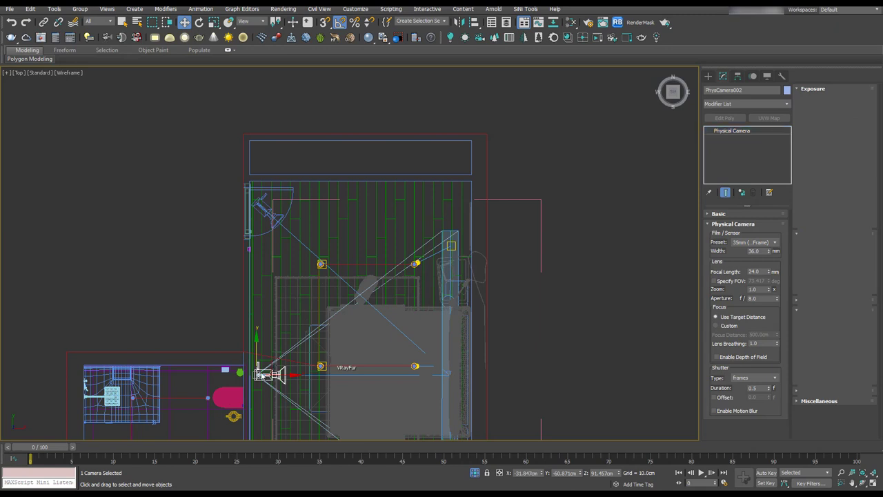
pyautogui.click(260, 351)
pyautogui.click(260, 356)
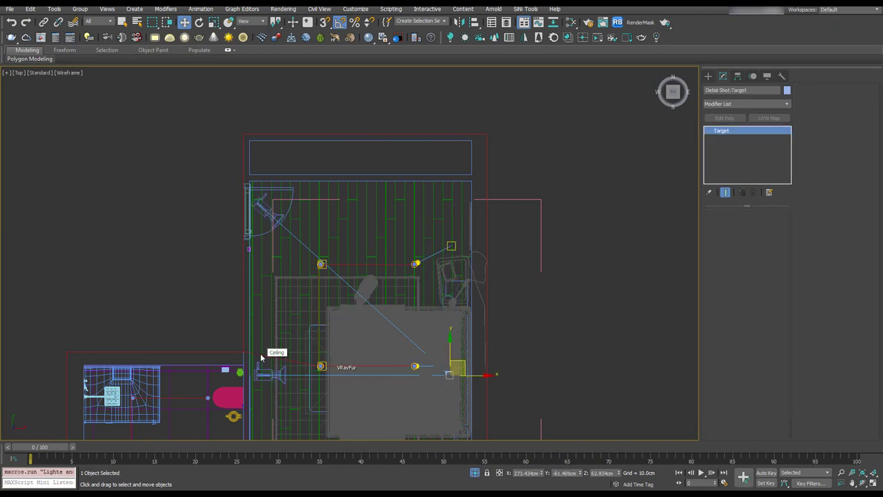
pyautogui.rightClick(283, 377)
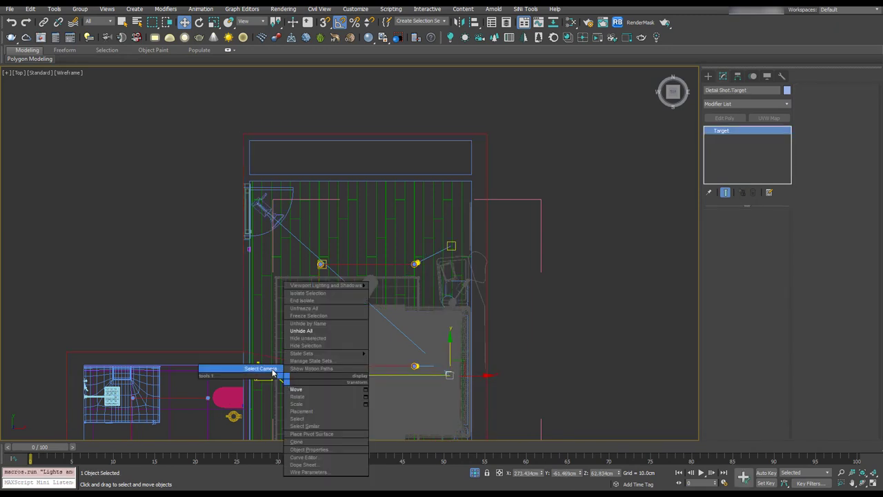
pyautogui.click(270, 370)
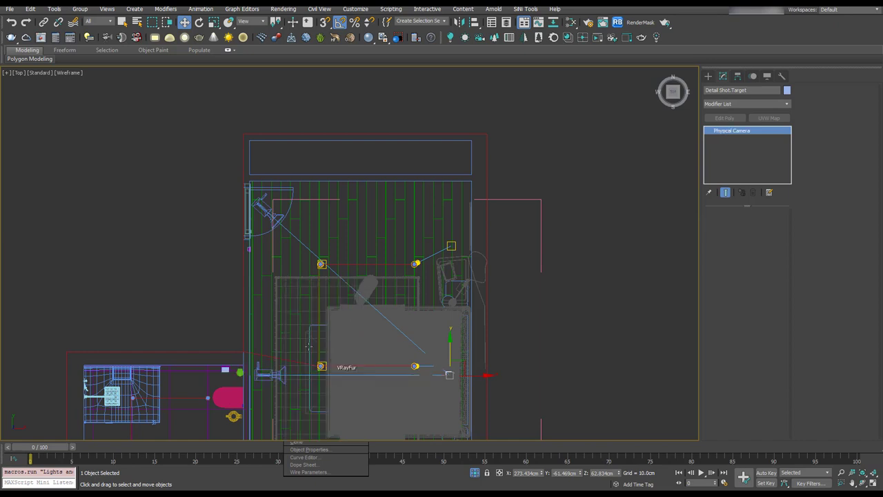
pyautogui.rightClick(274, 371)
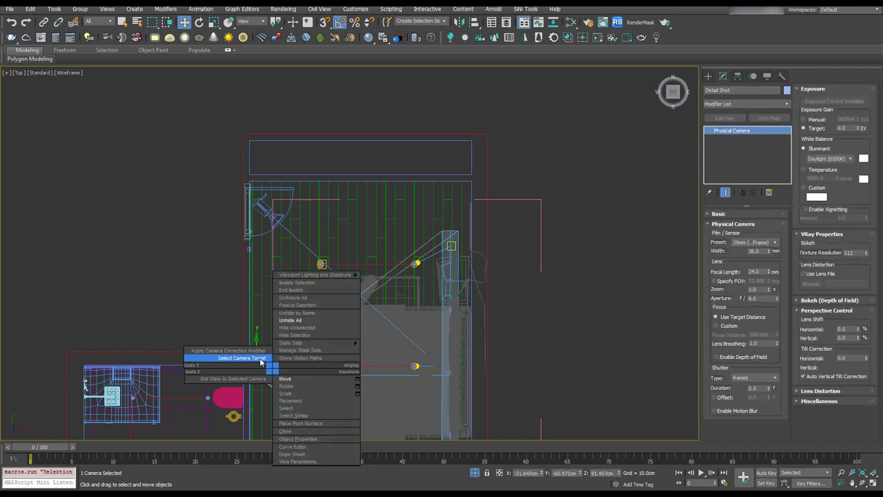
pyautogui.click(262, 359)
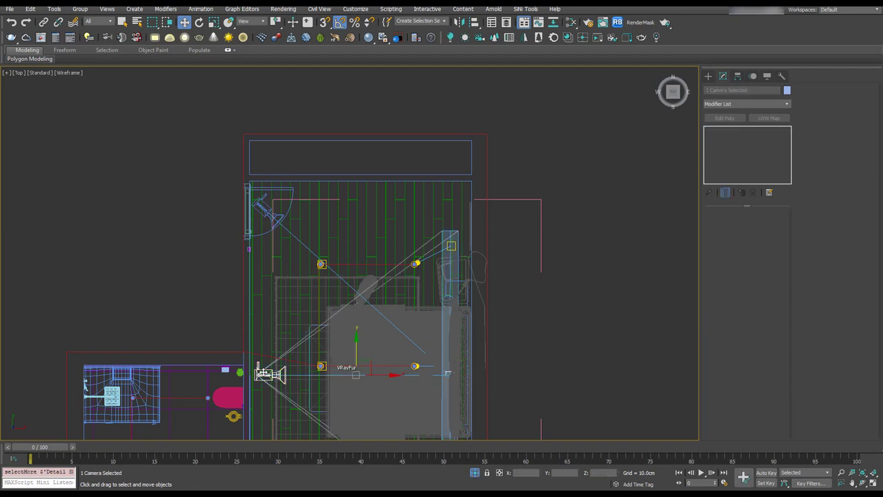
# - Move the camera target down across the bed and nudge the camera slightly up
pyautogui.moveTo(414, 428); pyautogui.dragTo(412, 283, button='middle')
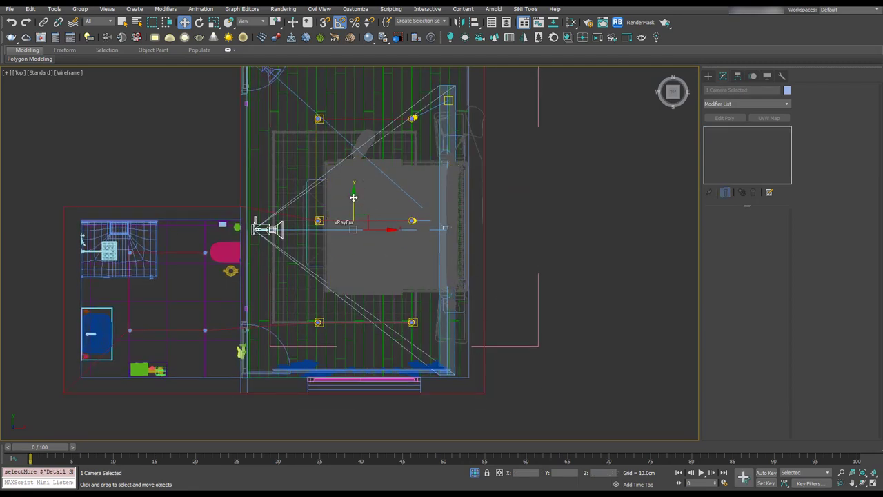
pyautogui.moveTo(353, 206); pyautogui.dragTo(353, 292)
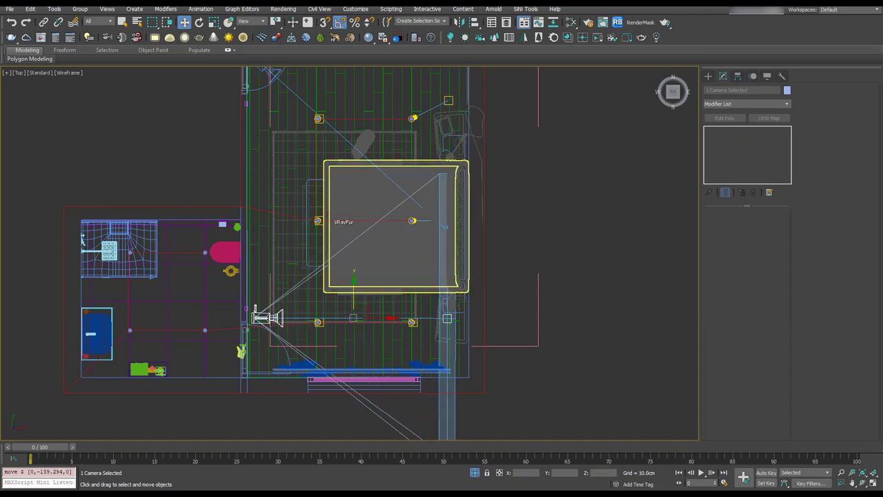
pyautogui.scroll(3, 436, 304)
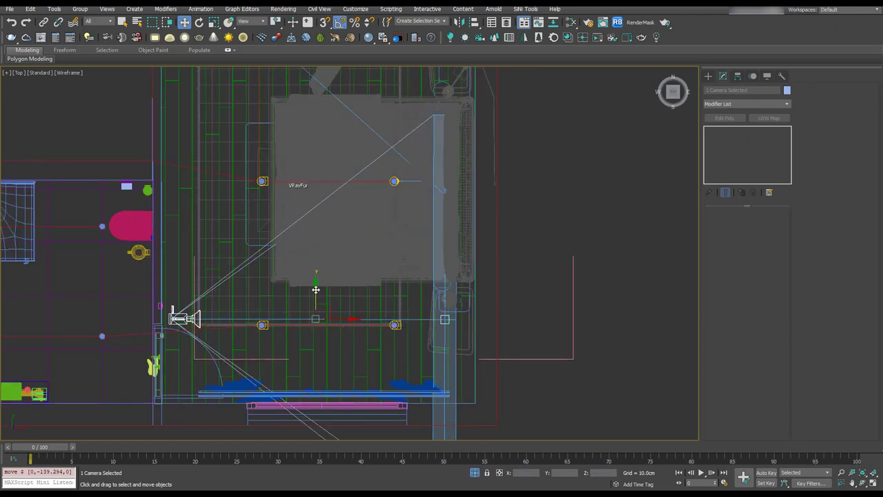
pyautogui.moveTo(314, 283); pyautogui.dragTo(314, 254)
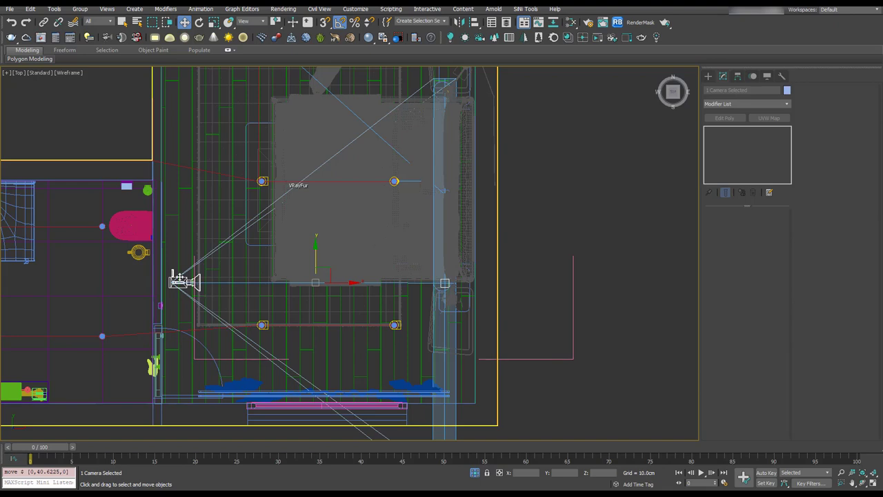
# - Look through the Detail Shot camera and set the render output width to 3000
pyautogui.press('c')
pyautogui.doubleClick(414, 180)
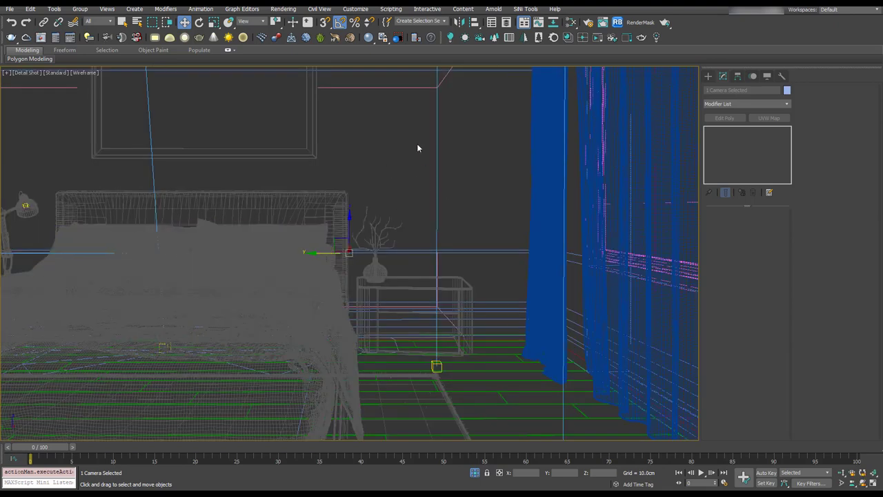
pyautogui.click(590, 22)
pyautogui.doubleClick(407, 272)
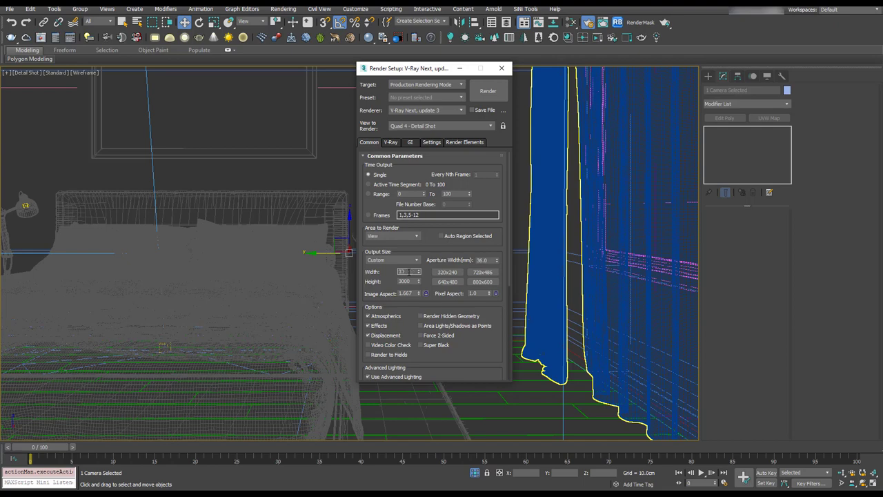
pyautogui.press('Tab')
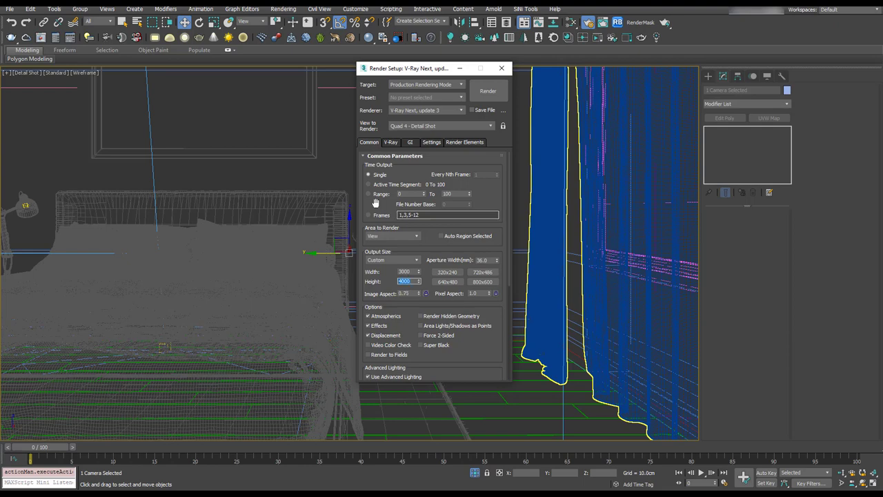
pyautogui.click(340, 224)
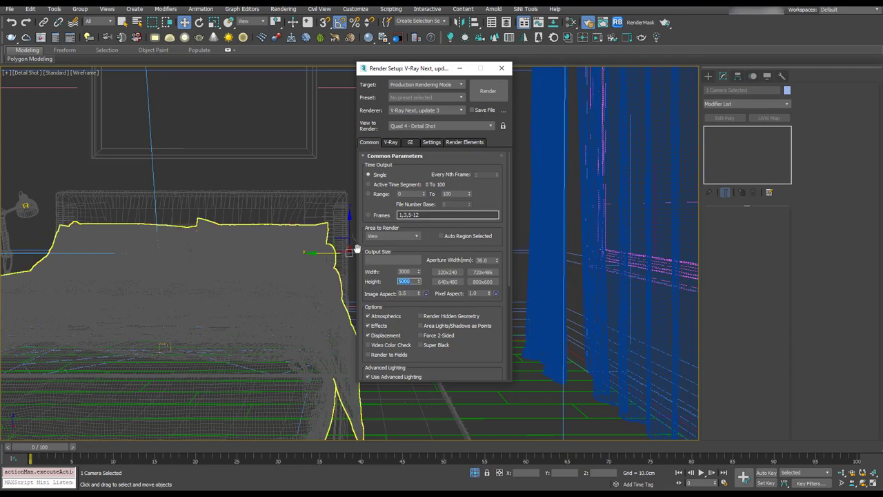
pyautogui.click(269, 254)
# - Show the Safe Frame outline and set the output height to 4000
pyautogui.hotkey('shift', 'f')
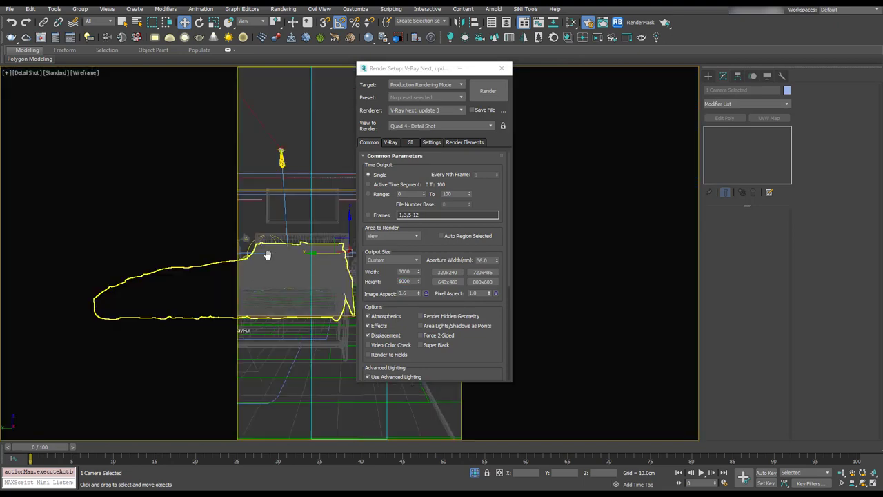
pyautogui.moveTo(414, 69); pyautogui.dragTo(578, 76)
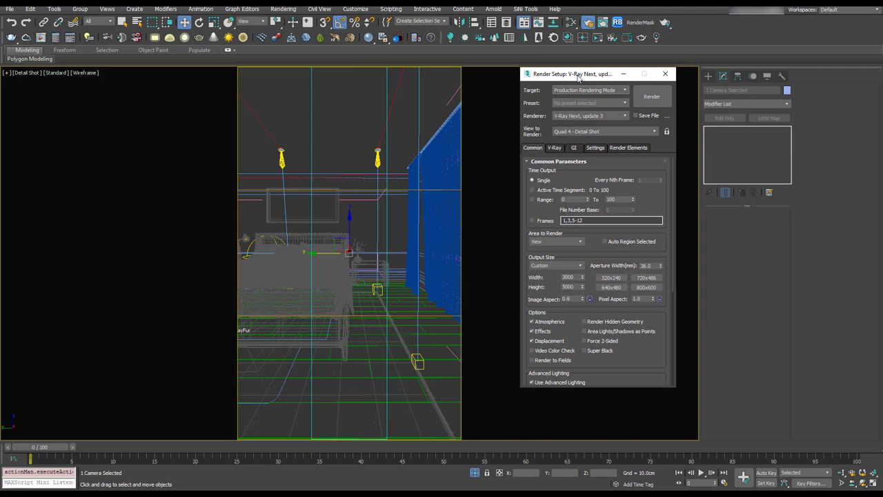
pyautogui.doubleClick(566, 286)
pyautogui.write('4000')
pyautogui.press('Return')
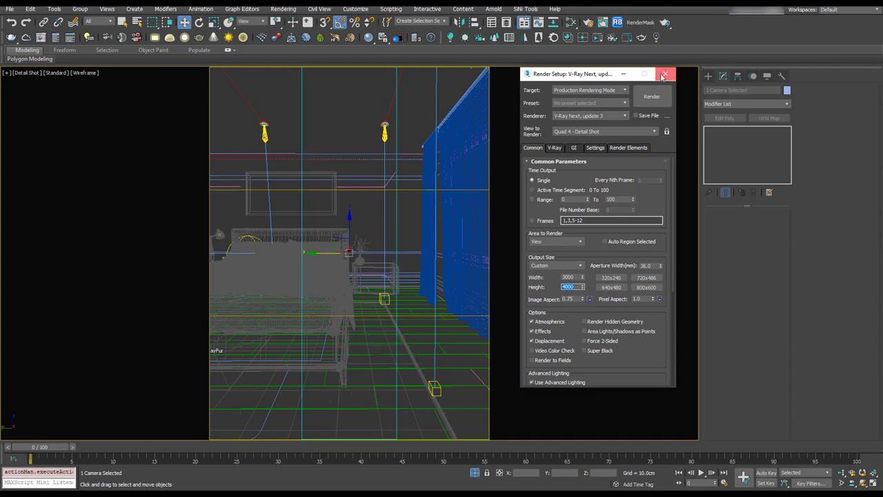
pyautogui.click(663, 74)
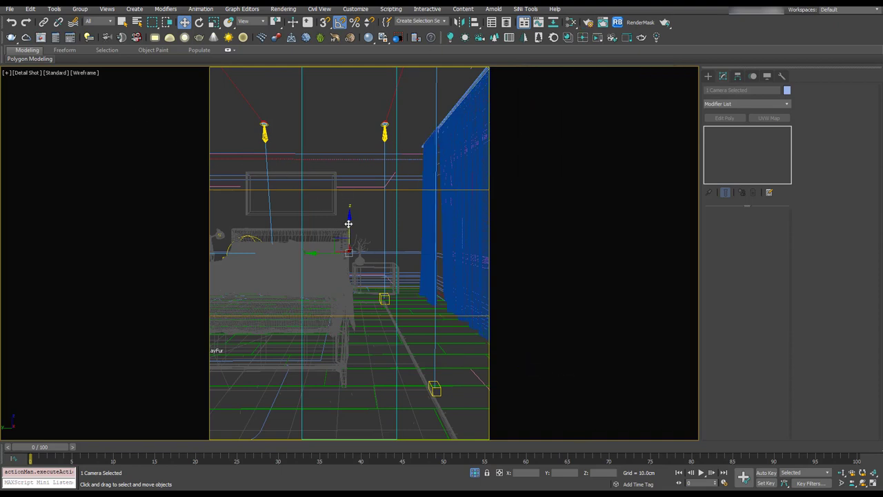
# - Give the Detail Shot camera a 70 mm focal length and dolly it closer to the nightstand
pyautogui.press('F3')
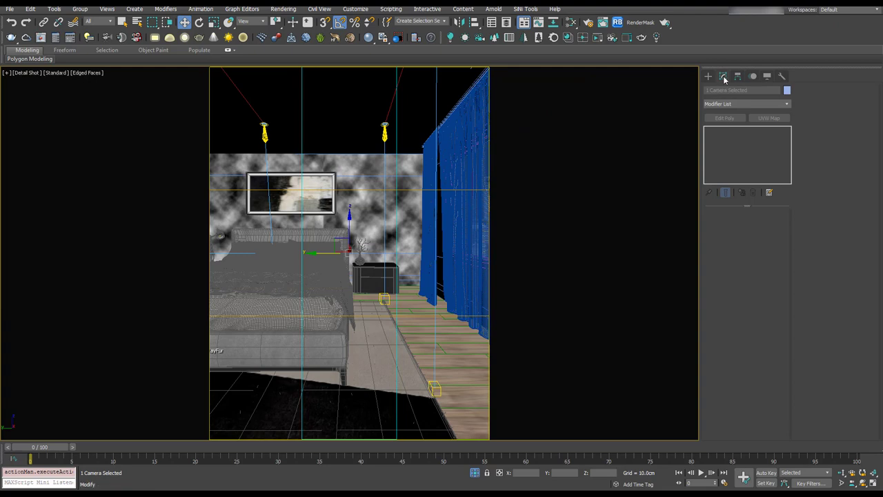
pyautogui.click(29, 74)
pyautogui.click(60, 246)
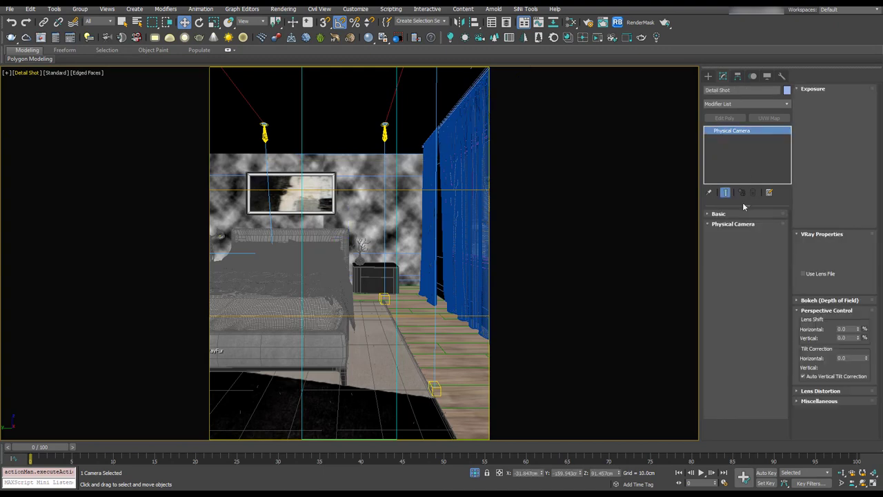
pyautogui.doubleClick(762, 271)
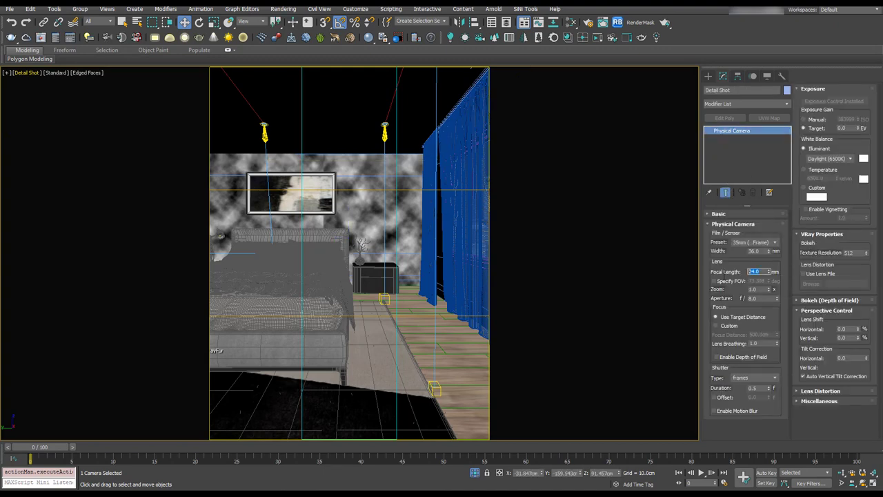
pyautogui.write('70')
pyautogui.press('Return')
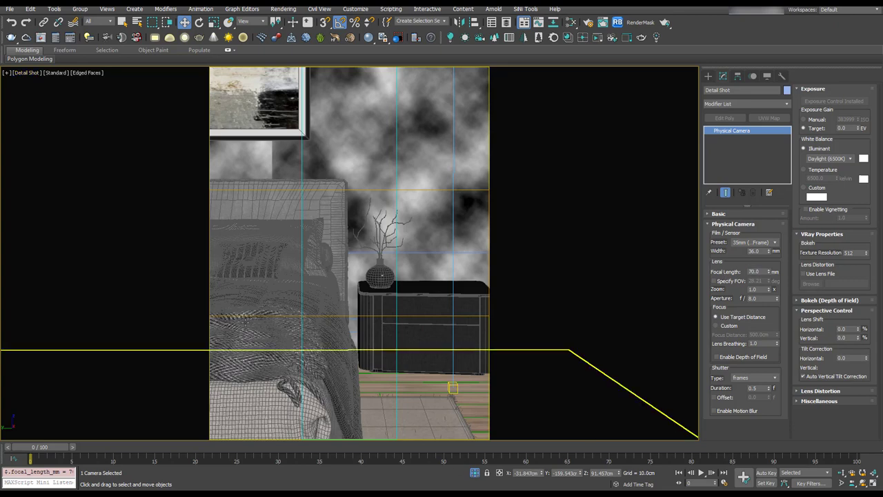
pyautogui.click(841, 473)
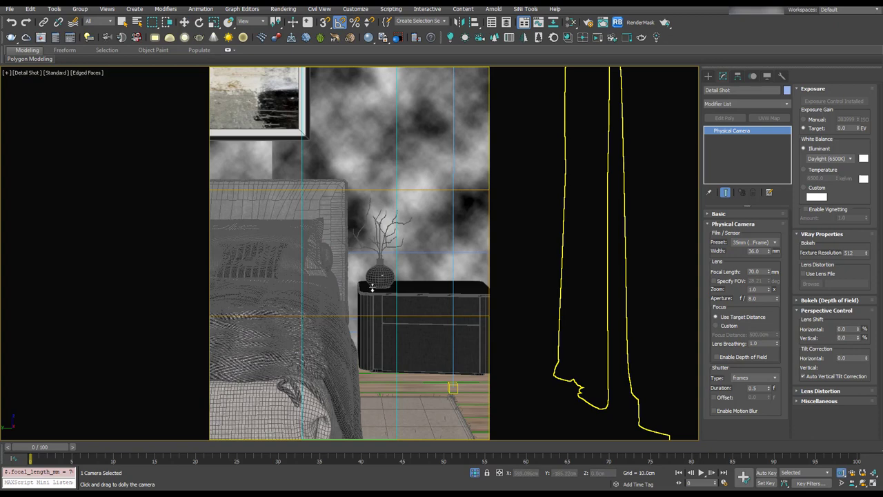
pyautogui.moveTo(374, 286); pyautogui.dragTo(375, 290)
# - Enable the Detail Shot camera's clipping planes with a near clip of about 32.7 cm
pyautogui.press('t')
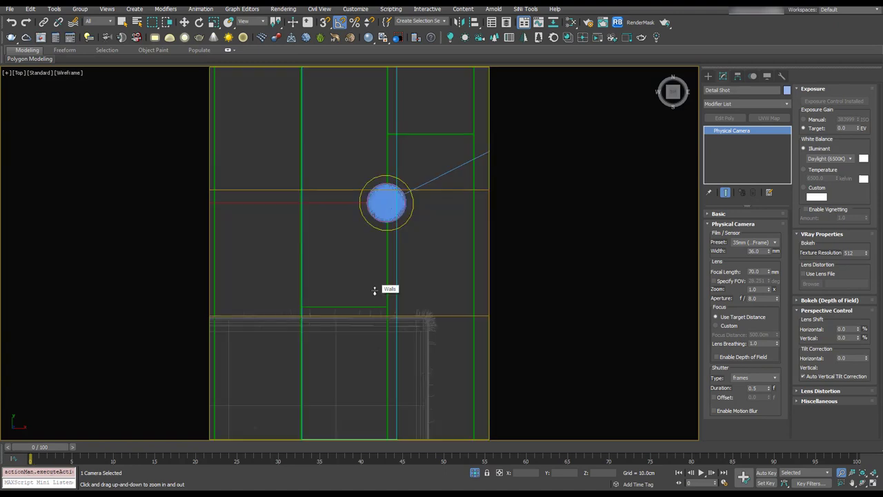
pyautogui.scroll(-6, 375, 290)
pyautogui.scroll(8, 276, 373)
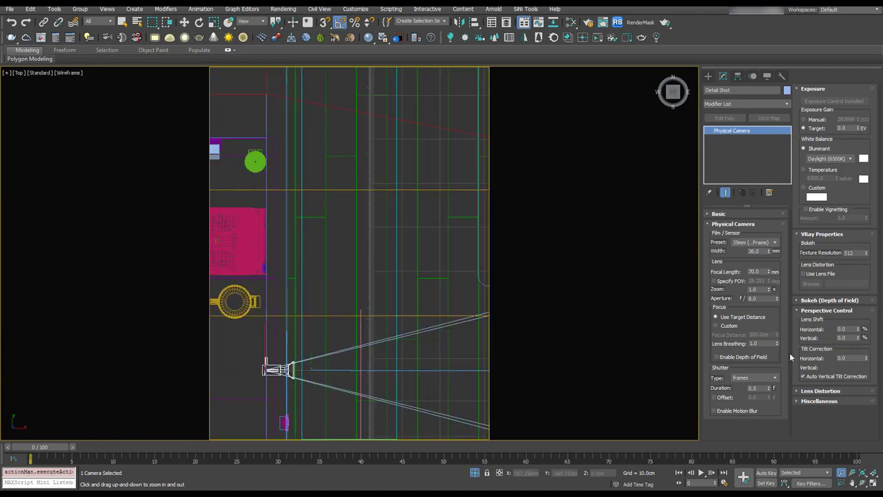
pyautogui.click(797, 401)
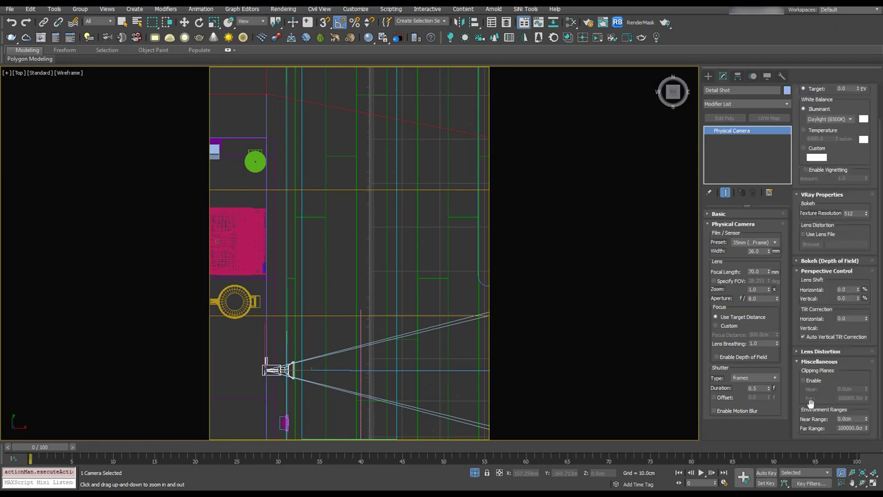
pyautogui.click(809, 384)
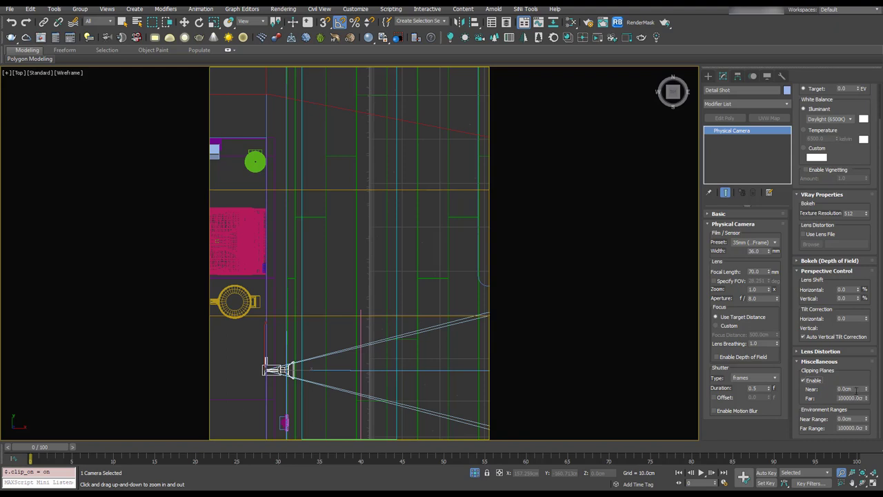
pyautogui.moveTo(866, 389); pyautogui.dragTo(861, 310)
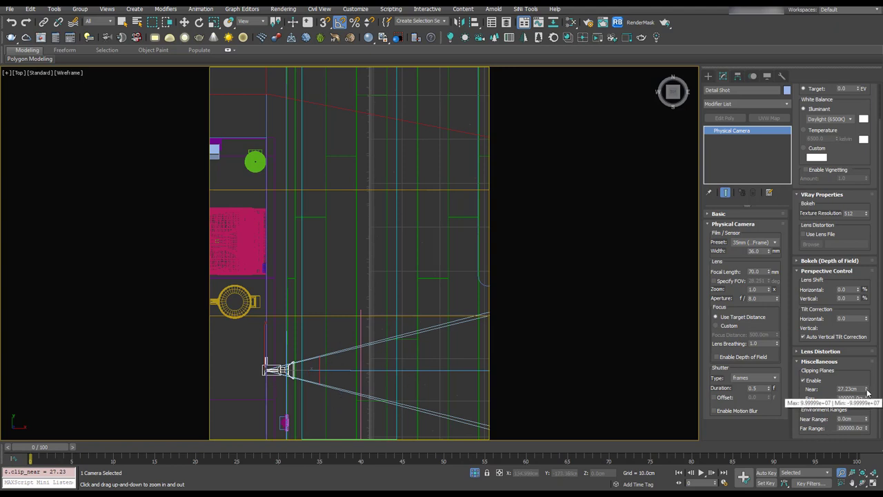
pyautogui.moveTo(867, 391)
pyautogui.mouseDown()
pyautogui.moveTo(865, 377)
pyautogui.moveTo(867, 387)
pyautogui.mouseUp()
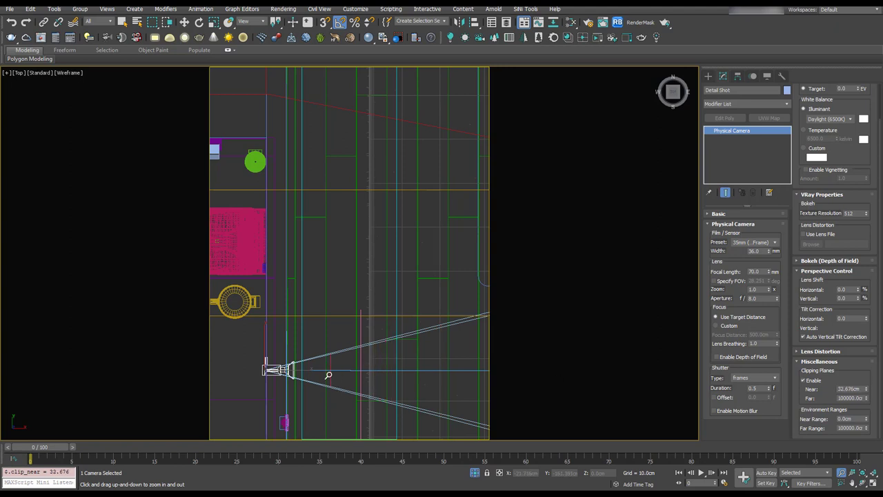
# - View through Detail Shot shaded, reset the near clip, then raise it to 36.7 cm
pyautogui.press('c')
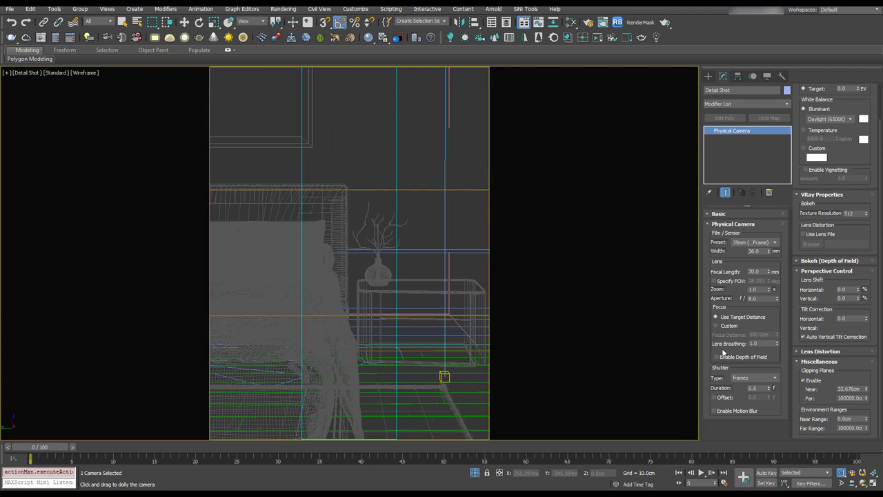
pyautogui.press('F3')
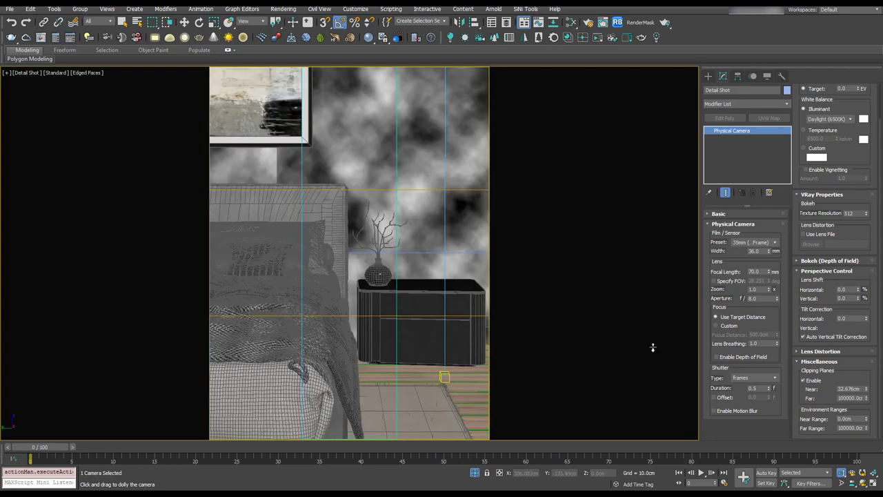
pyautogui.rightClick(862, 390)
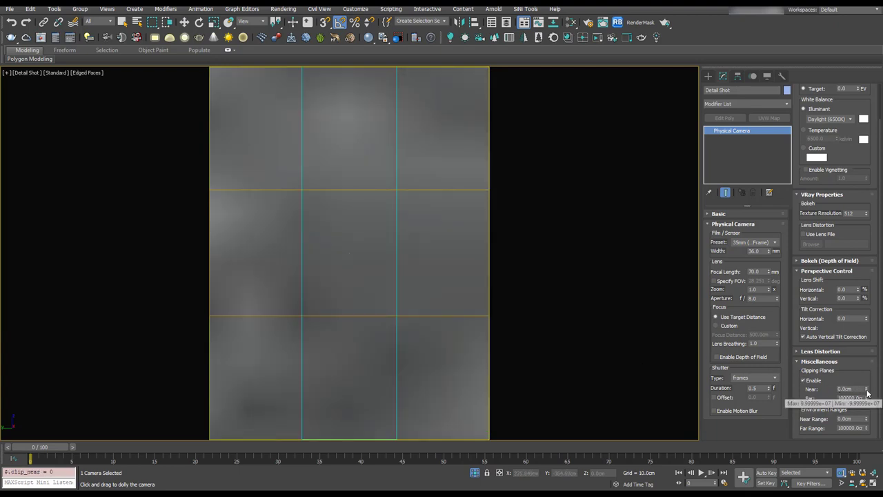
pyautogui.click(866, 387)
pyautogui.moveTo(866, 388); pyautogui.dragTo(861, 324)
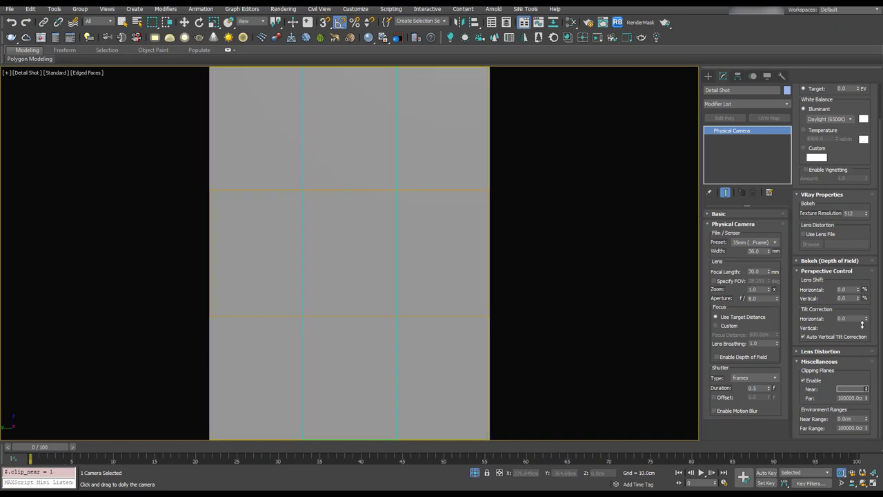
pyautogui.moveTo(859, 263); pyautogui.dragTo(858, 217)
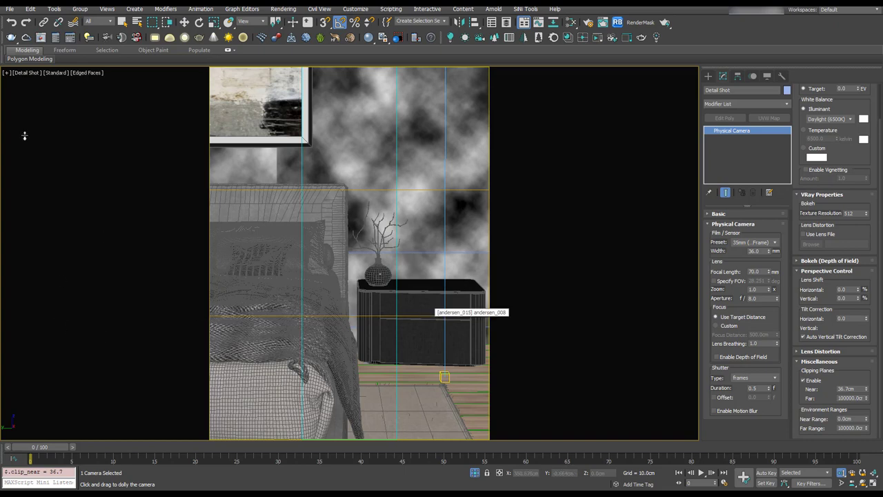
# - Open the last V-Ray frame buffer and render the Detail Shot camera view
pyautogui.click(39, 38)
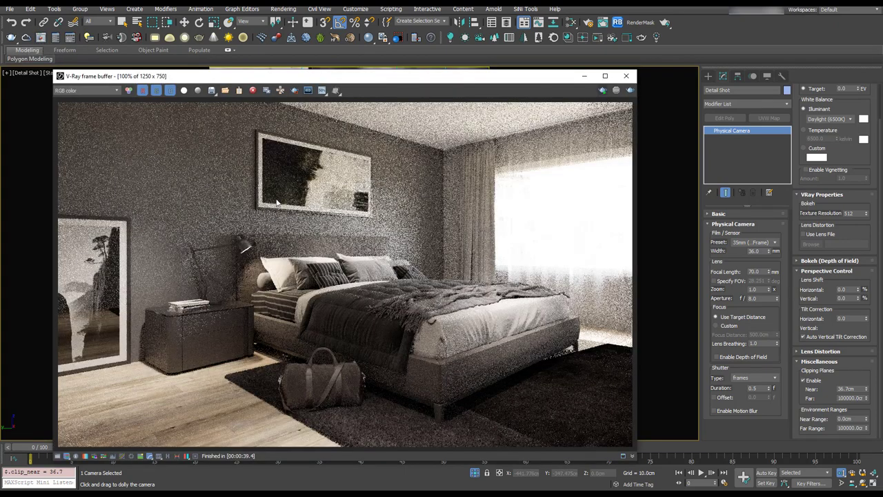
pyautogui.hotkey('shift', 'q')
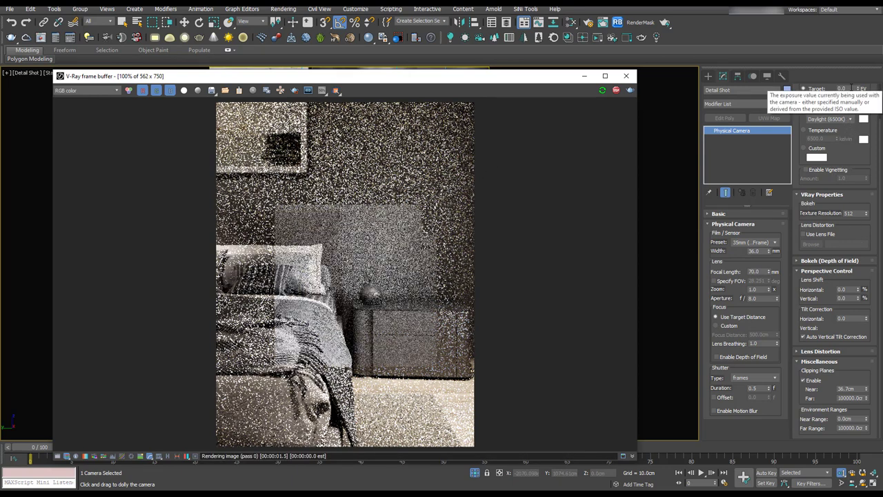
# - Try target exposures of 1, 3 and 2 EV, settling on 2.0 EV
pyautogui.doubleClick(842, 89)
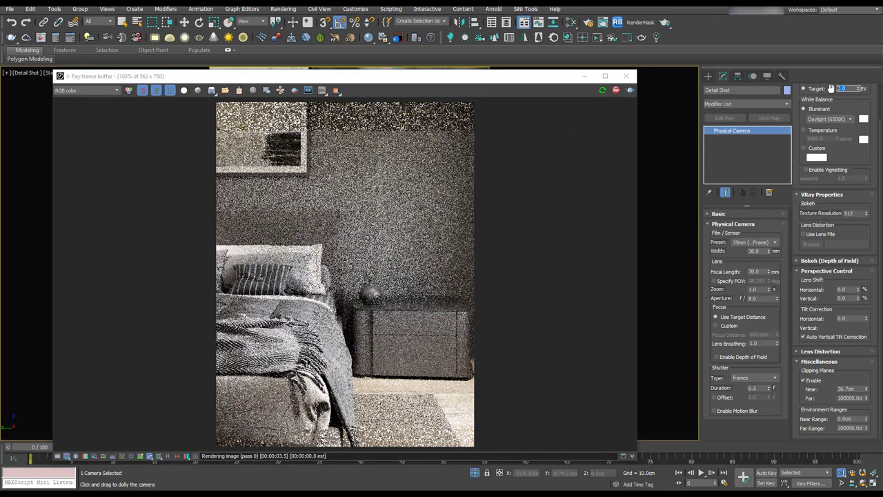
pyautogui.write('1')
pyautogui.press('Return')
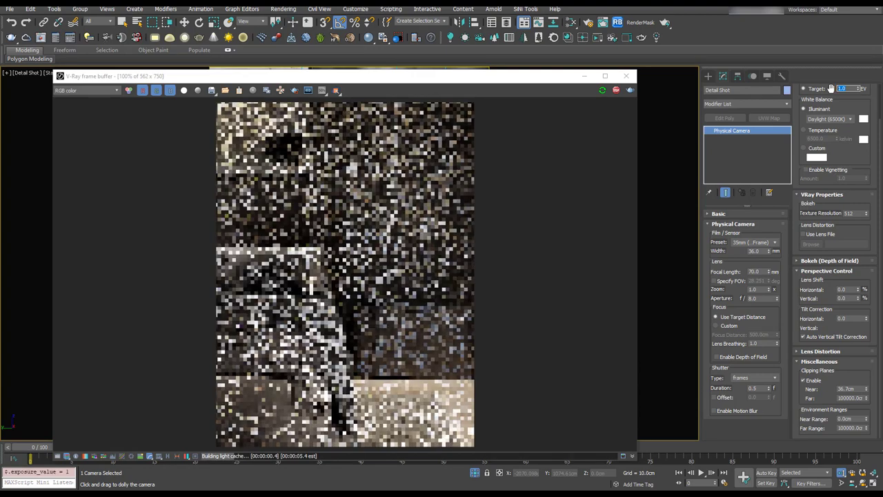
pyautogui.scroll(2, 848, 133)
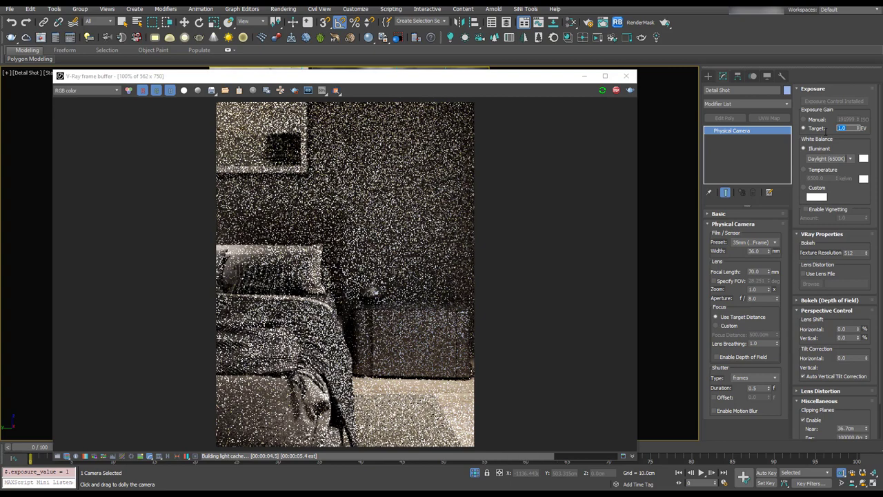
pyautogui.write('3')
pyautogui.press('Return')
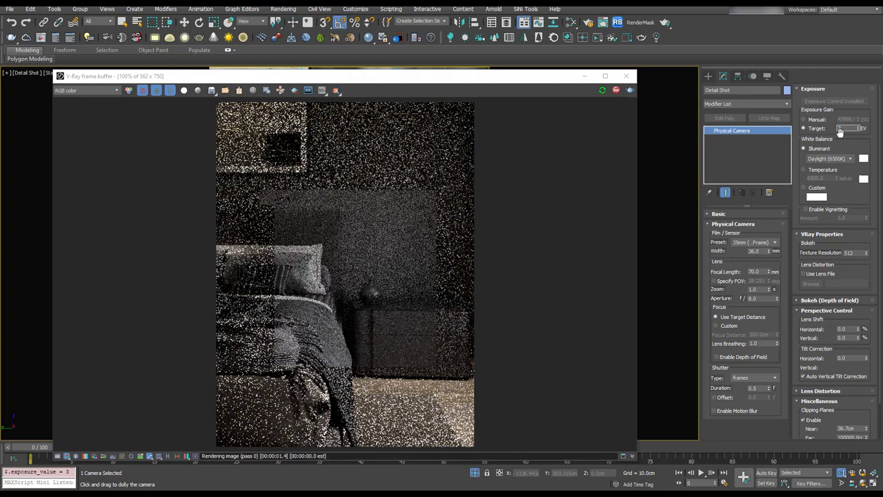
pyautogui.write('2')
pyautogui.press('Return')
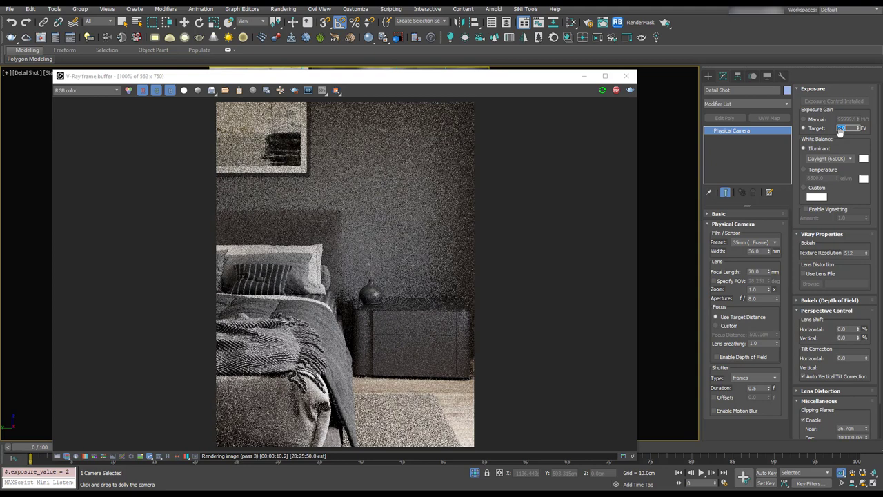
pyautogui.write('3')
pyautogui.press('Return')
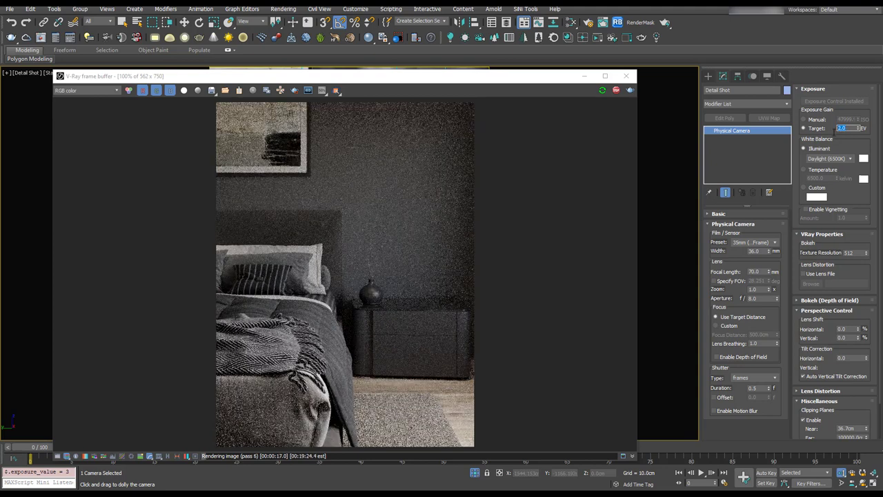
pyautogui.write('2')
pyautogui.press('Return')
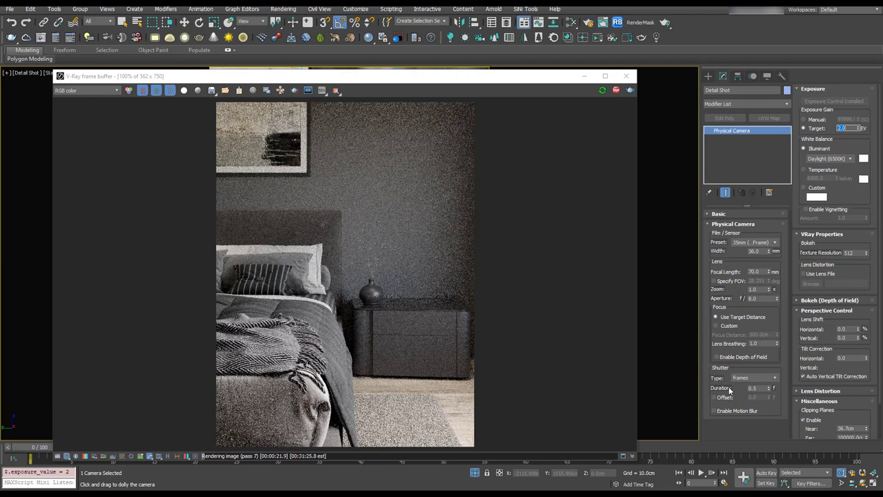
# - Enable depth of field on the Detail Shot camera, then stop the render at its current quality
pyautogui.click(718, 358)
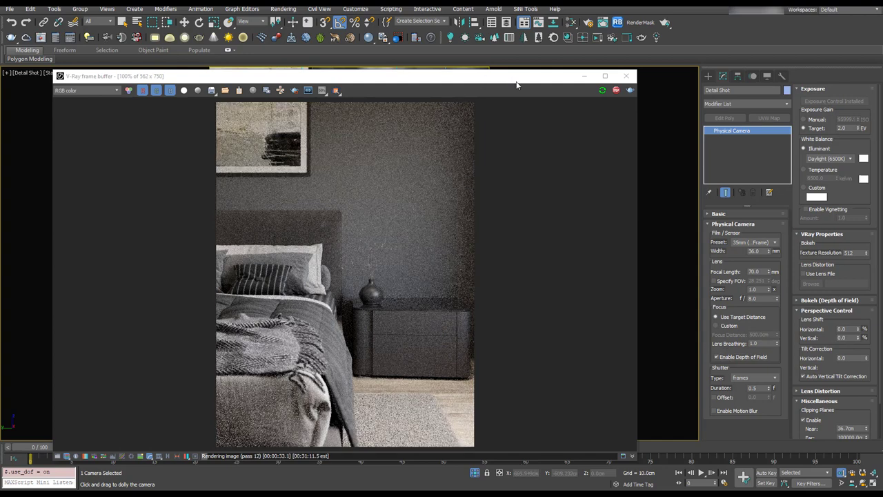
pyautogui.moveTo(516, 84); pyautogui.dragTo(644, 75)
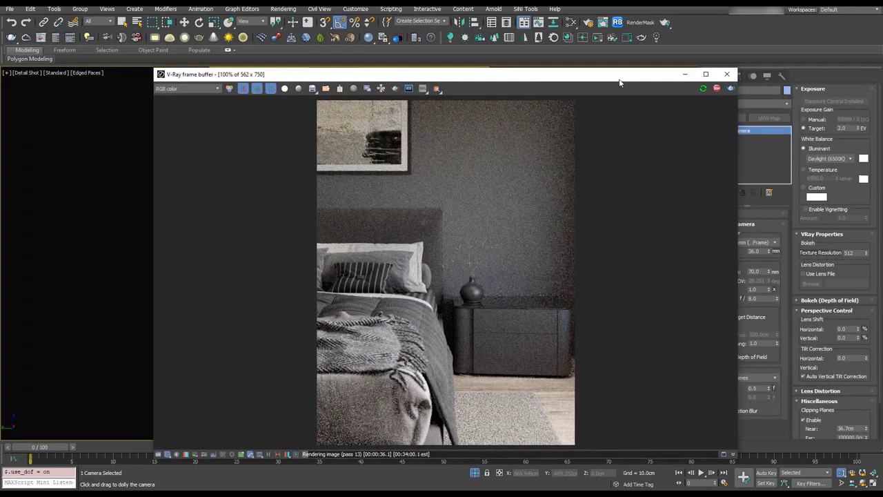
pyautogui.click(718, 90)
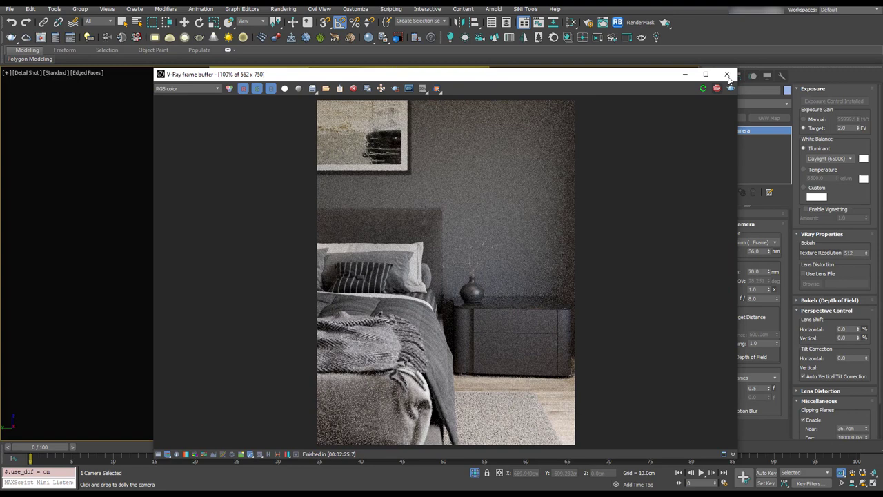
# - Orbit, pan and dolly the Detail Shot camera to tighten the framing, then re-render
pyautogui.click(727, 75)
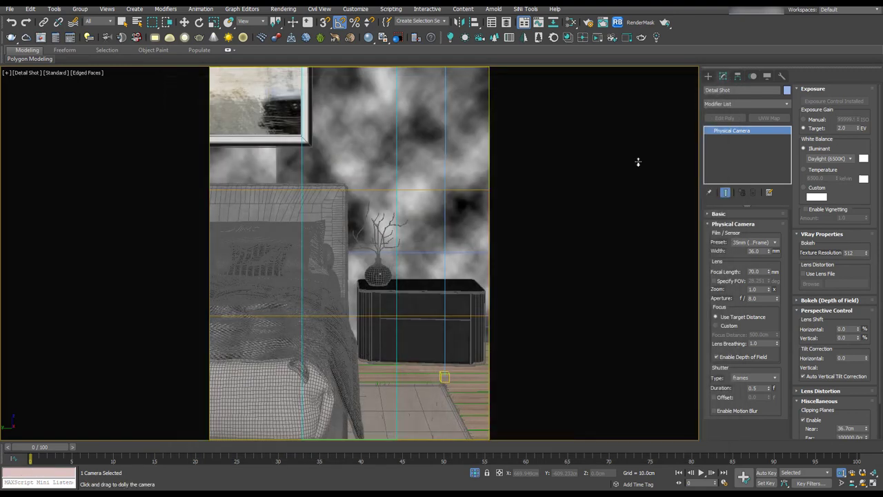
pyautogui.click(862, 482)
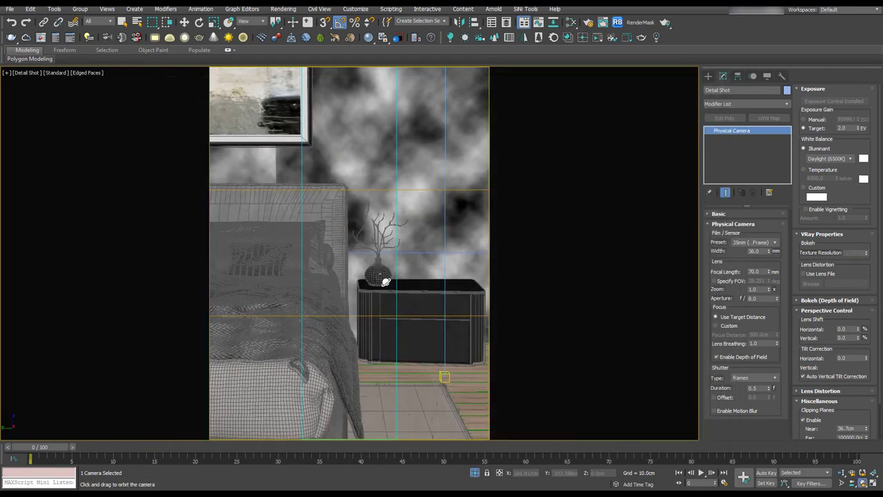
pyautogui.moveTo(385, 282); pyautogui.dragTo(385, 281)
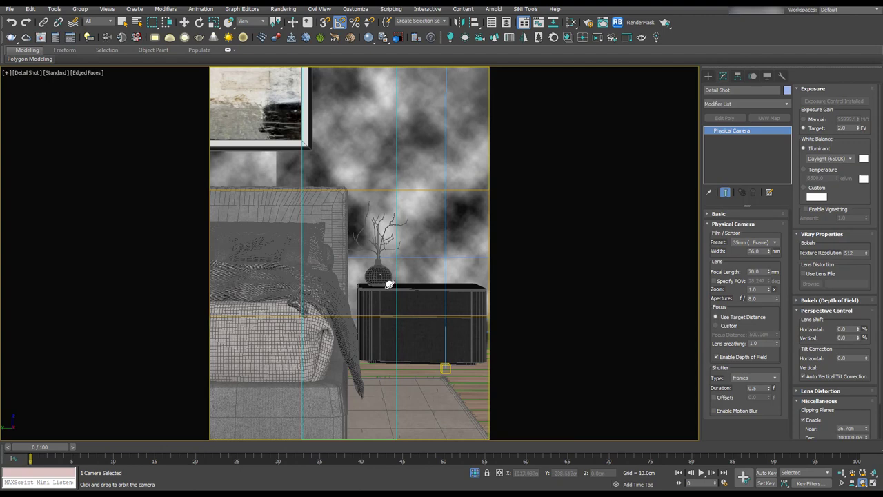
pyautogui.moveTo(400, 316)
pyautogui.mouseDown(button='middle')
pyautogui.moveTo(398, 304)
pyautogui.moveTo(401, 311)
pyautogui.mouseUp(button='middle')
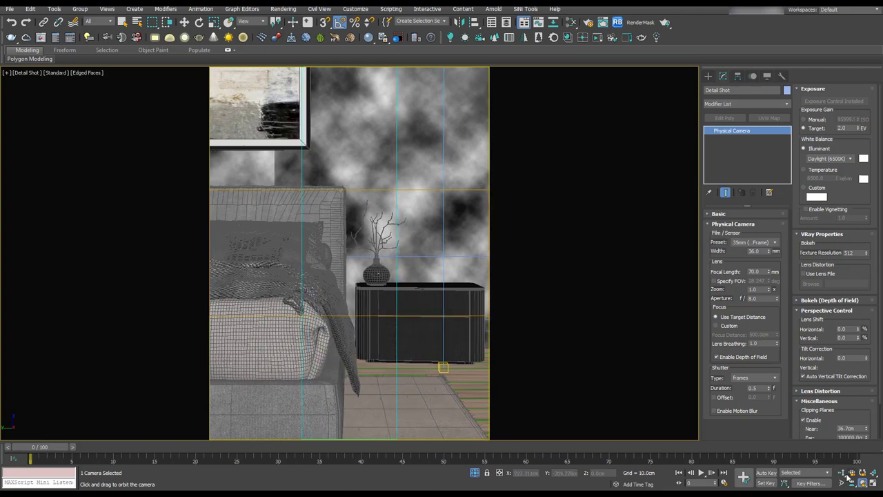
pyautogui.click(841, 473)
pyautogui.moveTo(404, 292); pyautogui.dragTo(400, 284)
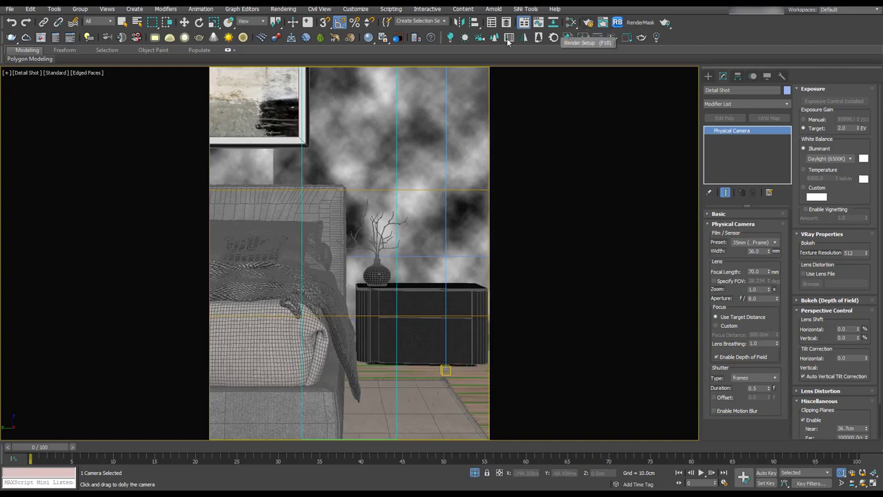
pyautogui.click(41, 37)
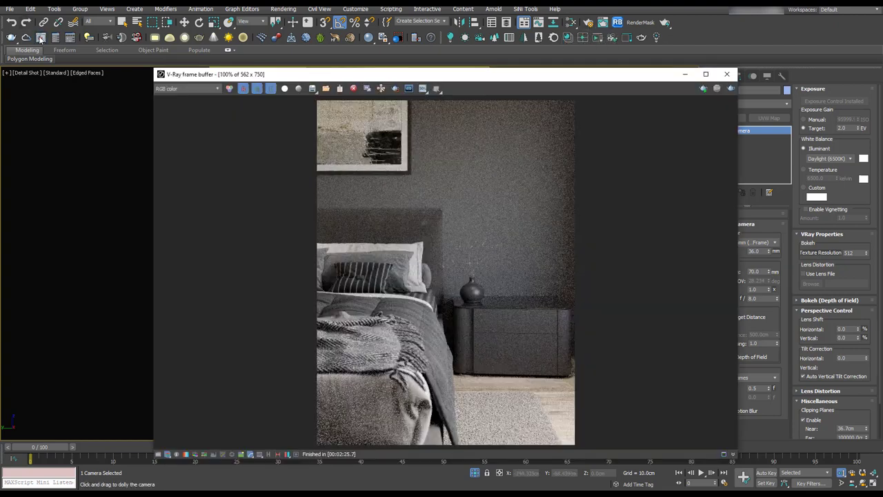
pyautogui.click(703, 90)
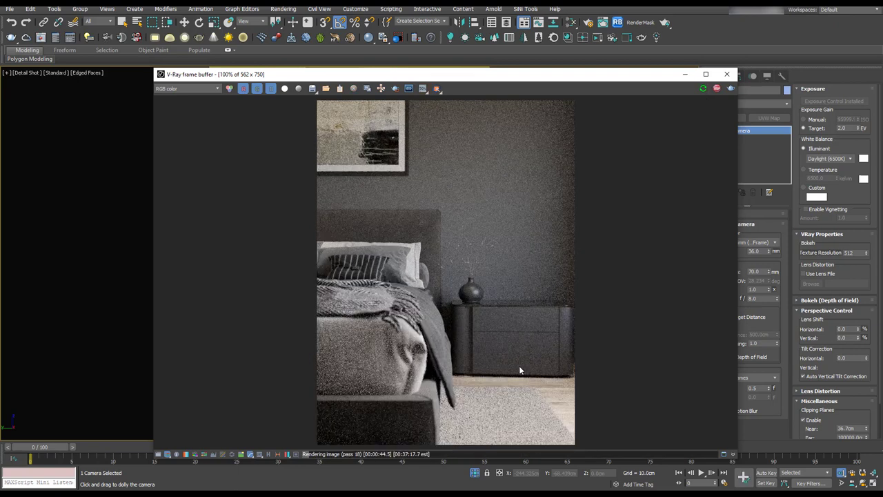